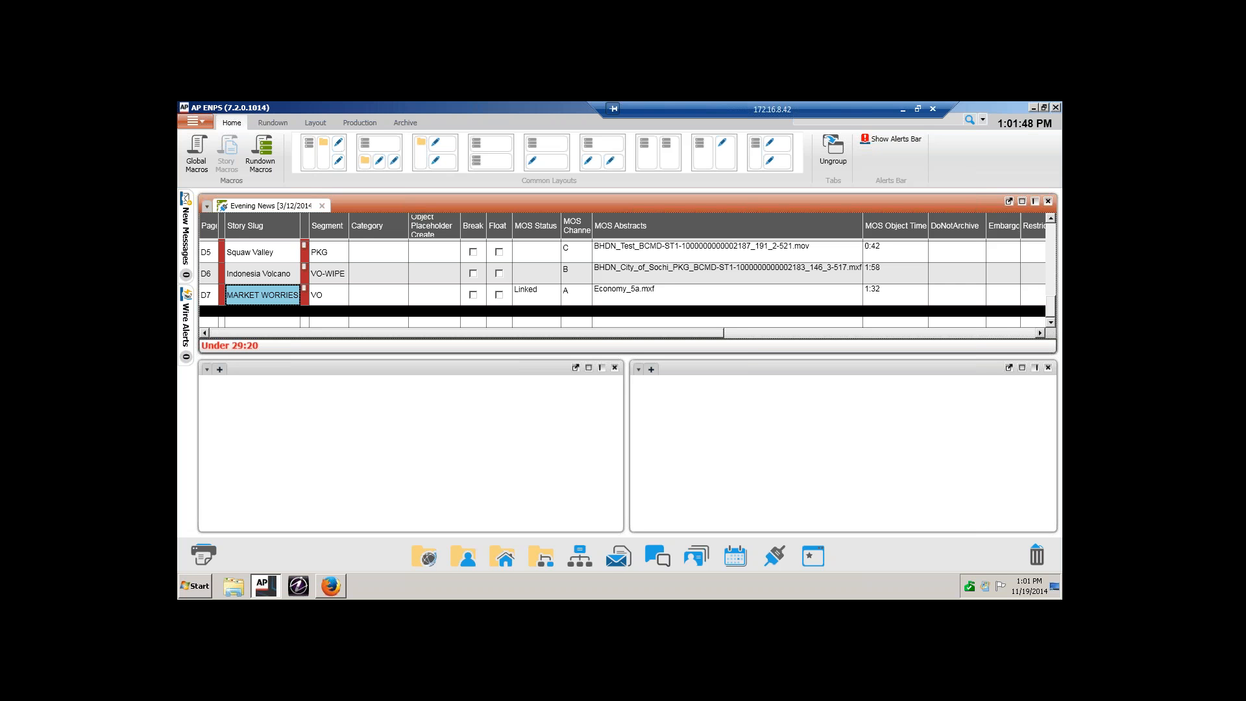
- Add a new story row after MARKET WORRIES in the Evening News rundown, with slug NEW CARE FACILITY and segment VO
{"action": "left_click", "coordinate": [206, 311]}
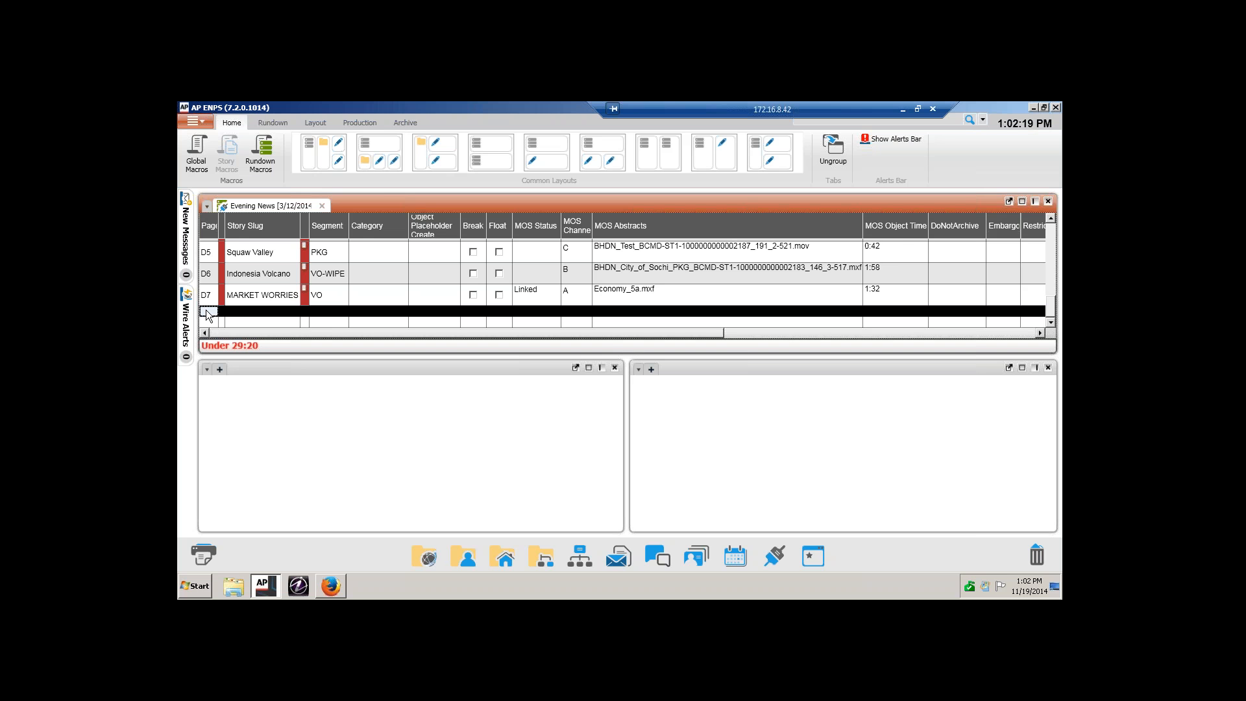
{"action": "left_click", "coordinate": [206, 314]}
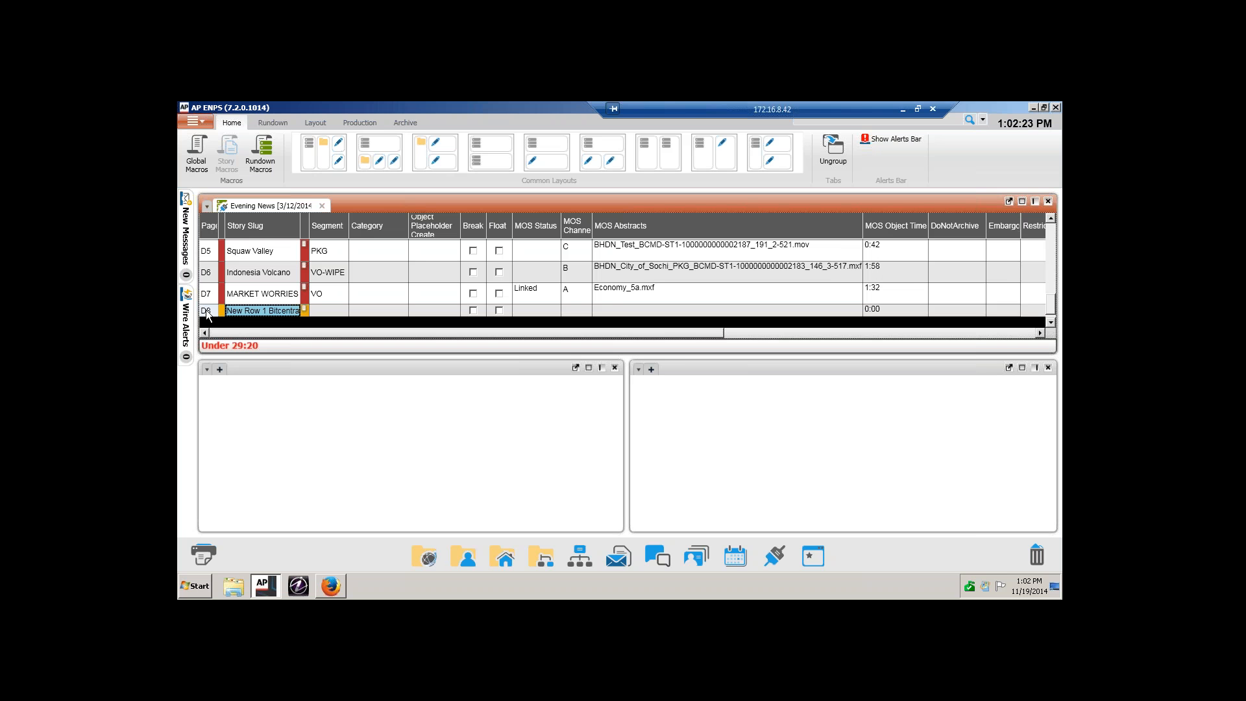
{"action": "type", "text": "NEW C"}
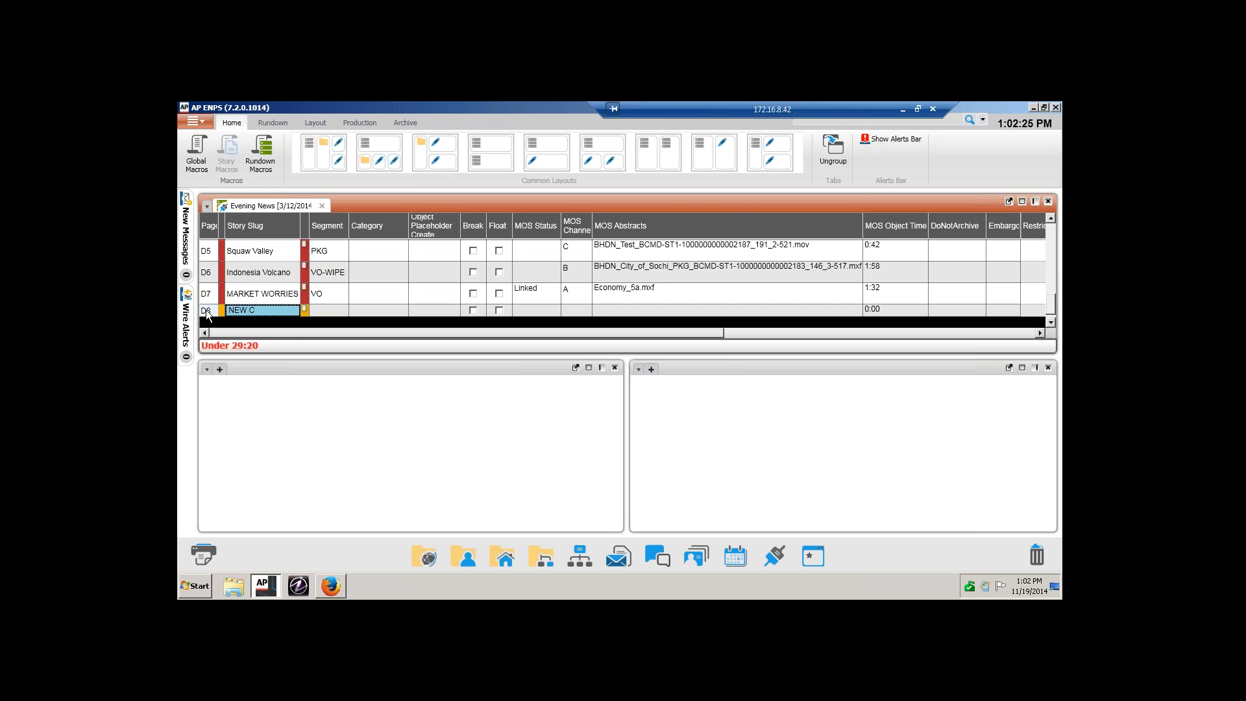
{"action": "type", "text": "ARE FACILITY"}
{"action": "key", "text": "Return"}
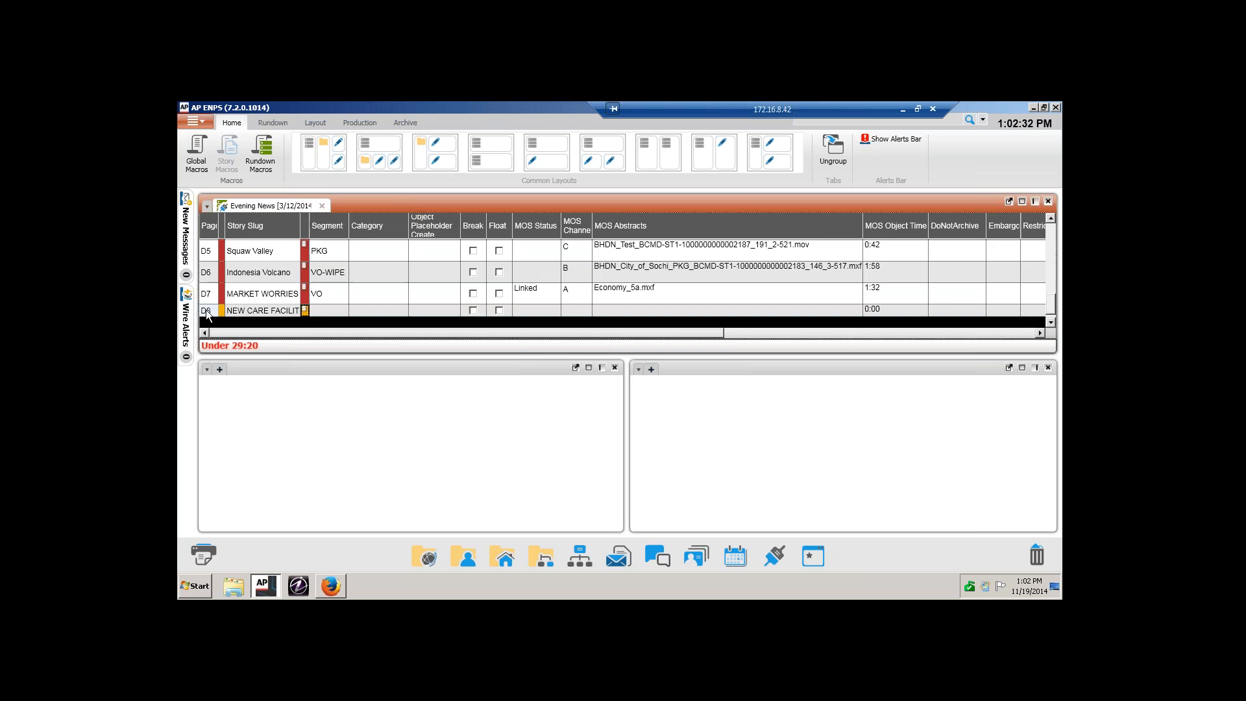
{"action": "key", "text": "Tab"}
{"action": "type", "text": "VO"}
{"action": "key", "text": "Tab"}
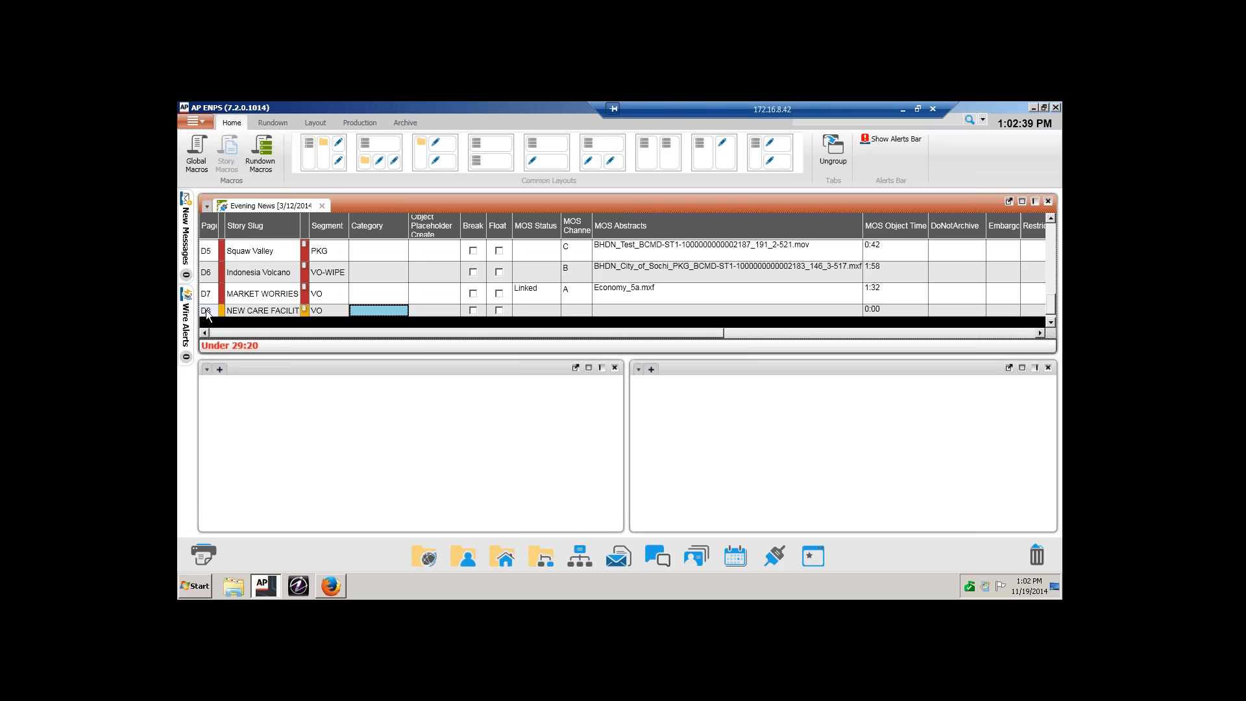
- Create an object placeholder for the NEW CARE FACILITY story using the MOS precisenps.nab-content1.nab.bitcentral.mos
{"action": "left_click", "coordinate": [446, 309]}
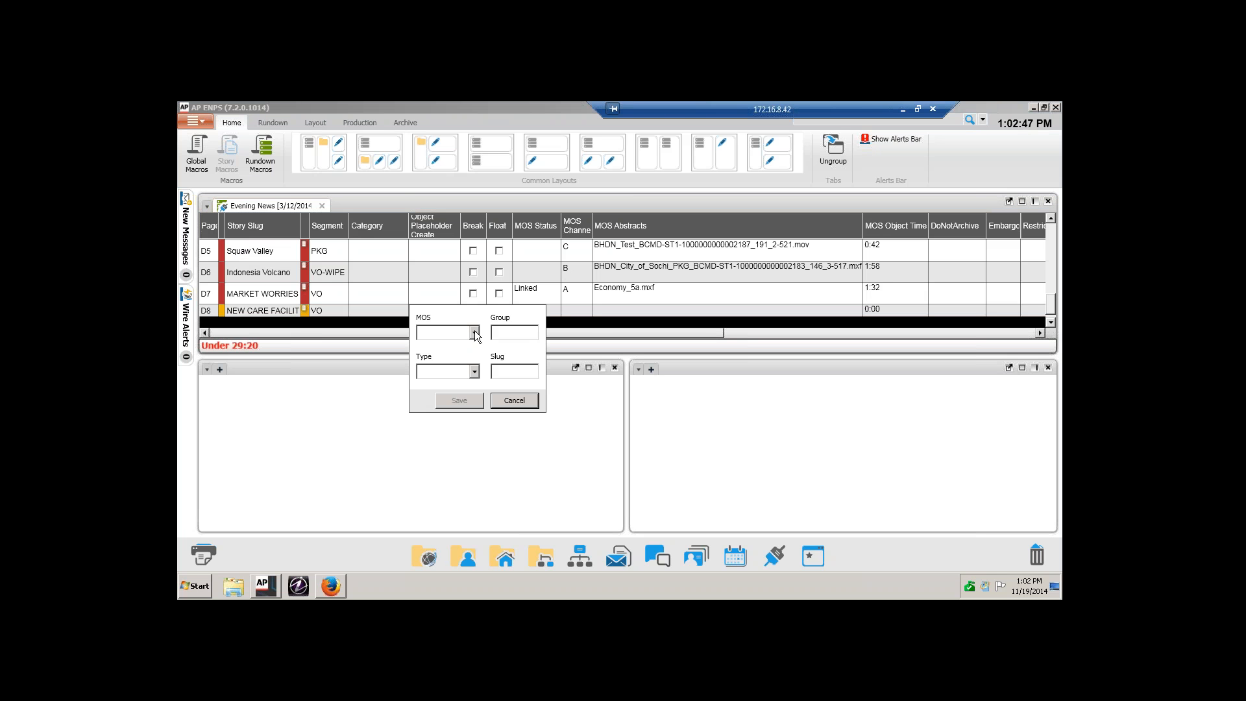
{"action": "left_click", "coordinate": [475, 334]}
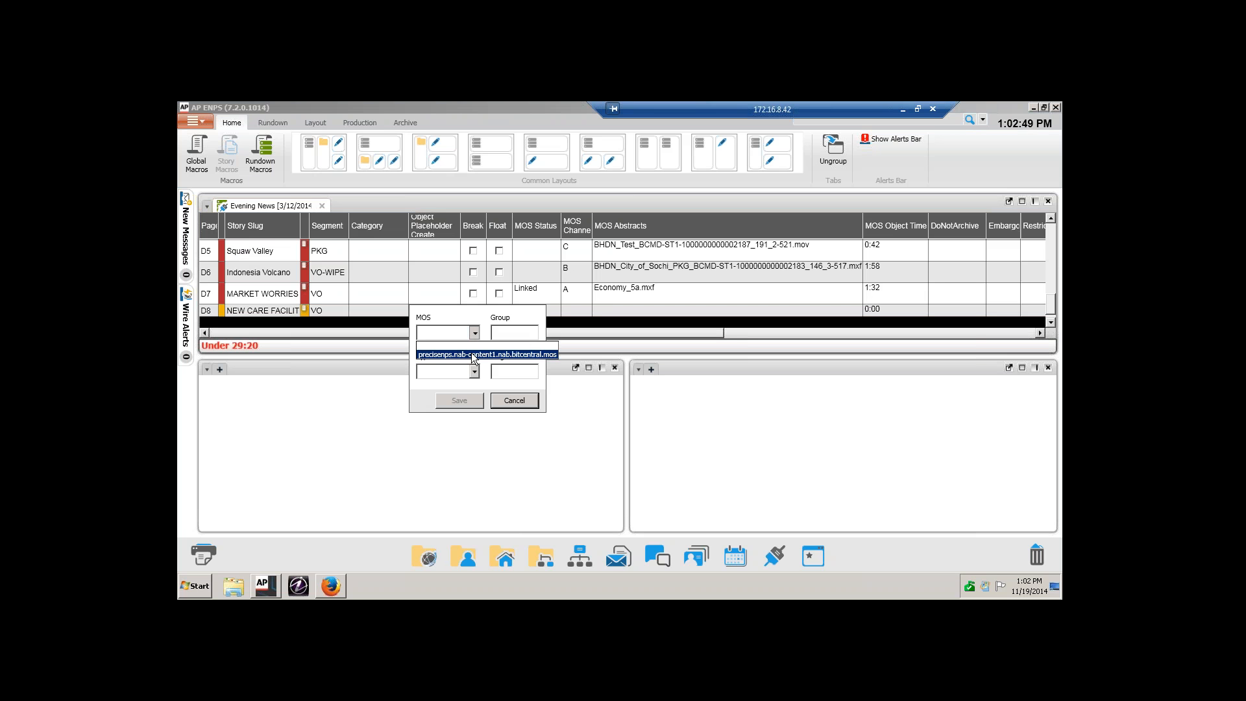
{"action": "left_click", "coordinate": [473, 355]}
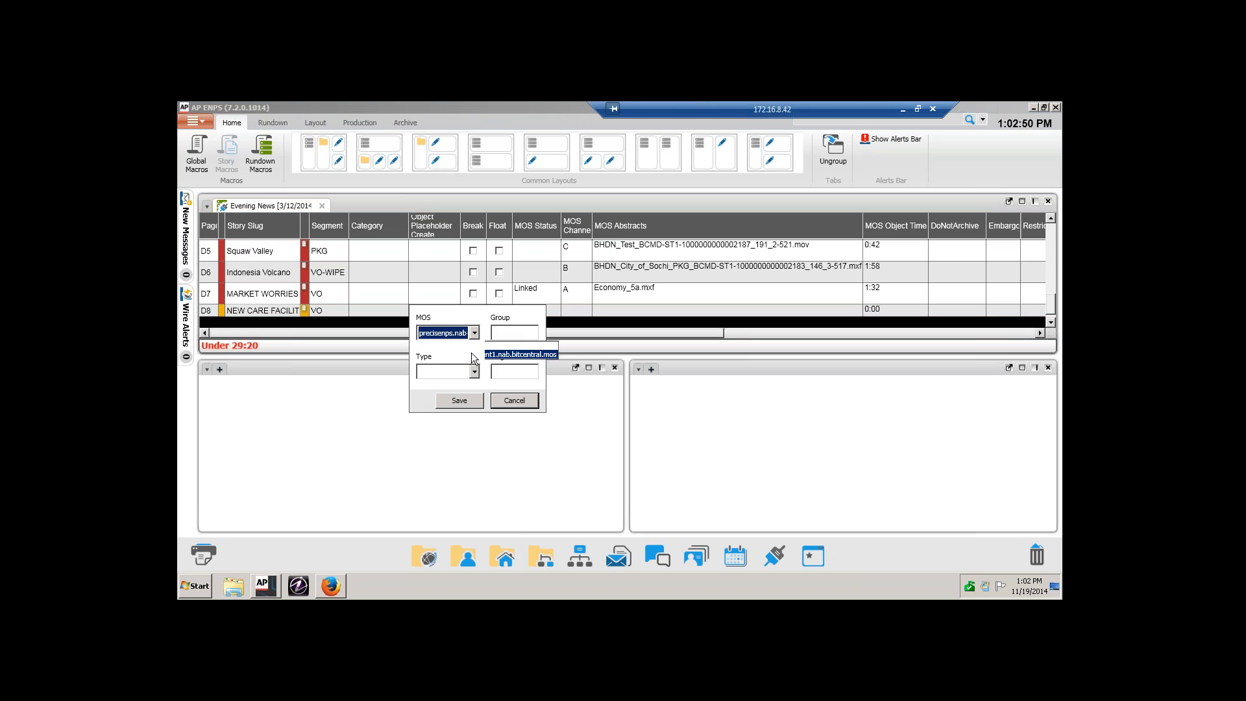
{"action": "left_click", "coordinate": [467, 399]}
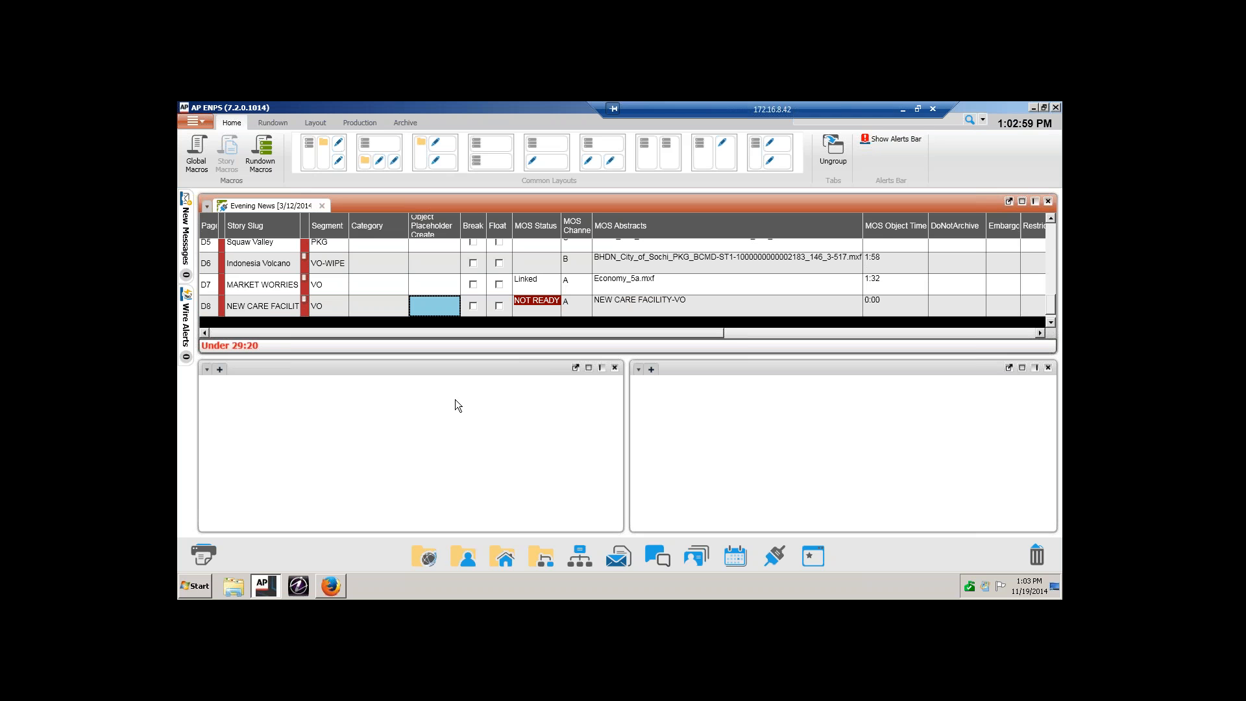
{"action": "left_click", "coordinate": [270, 309]}
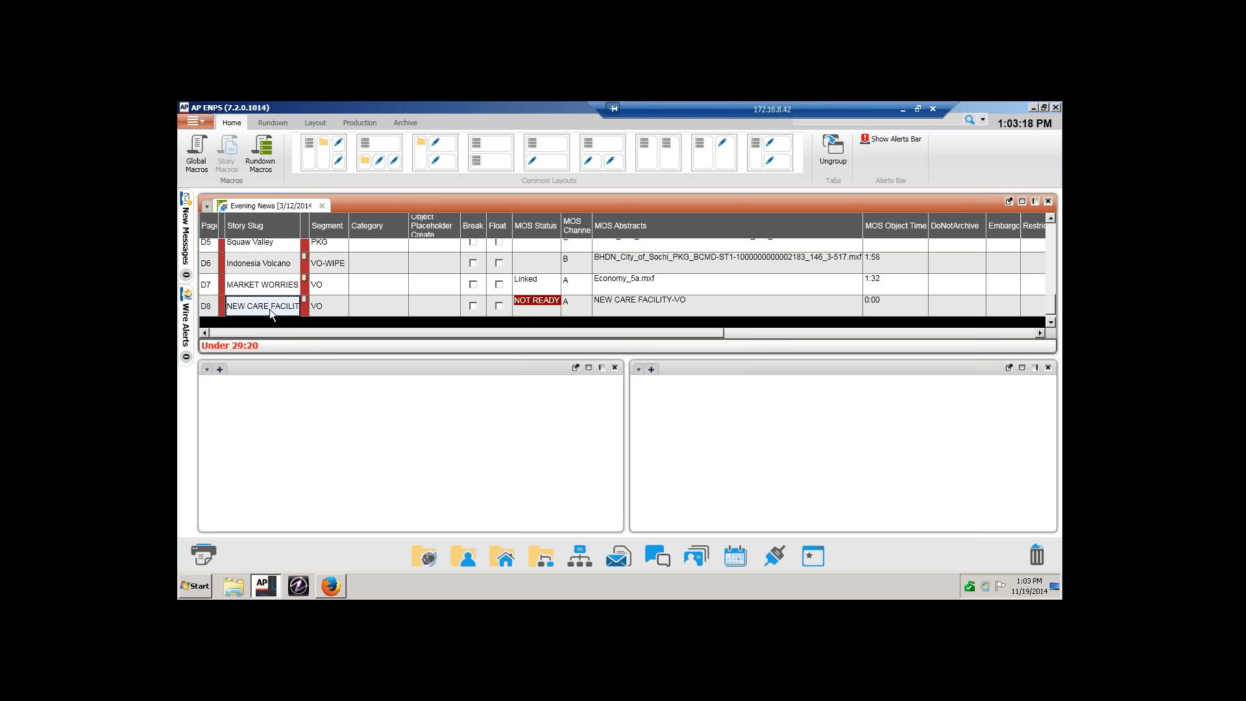
{"action": "left_click", "coordinate": [270, 309]}
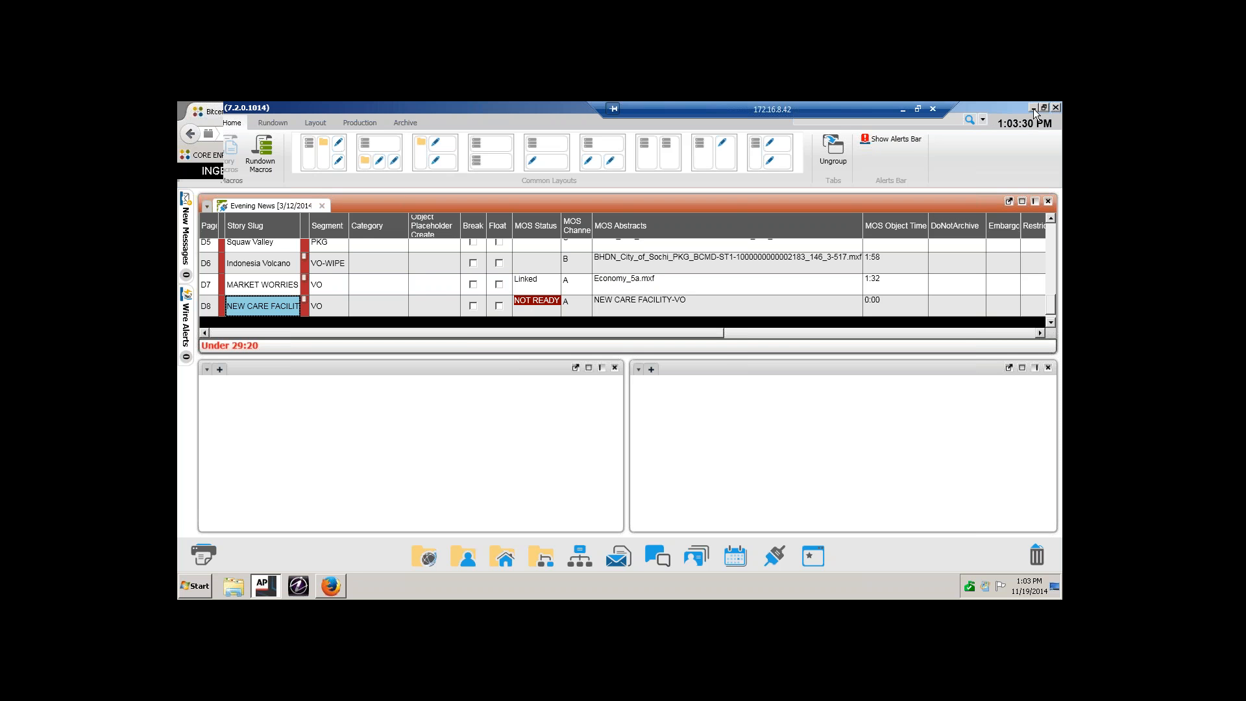
- Switch to Bitcentral's Create editor and play part of clip 00023.MTS on the GS WED Project timeline
{"action": "left_click", "coordinate": [1033, 108]}
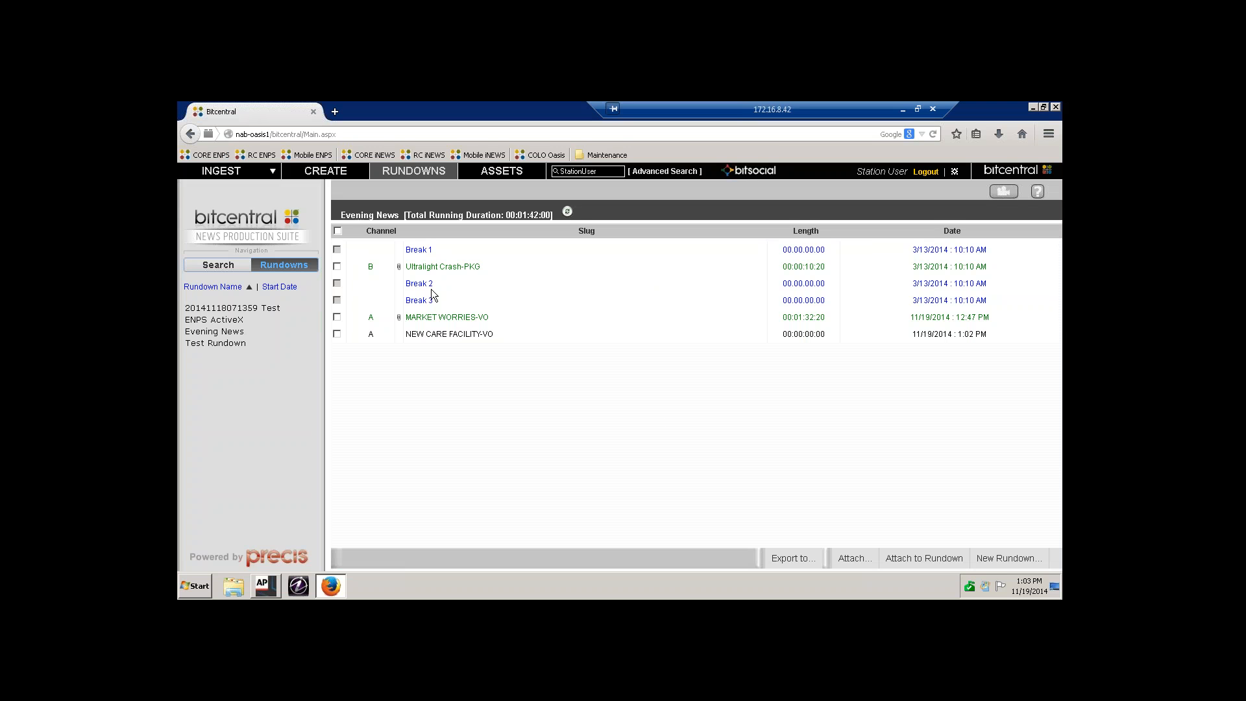
{"action": "left_click", "coordinate": [333, 173]}
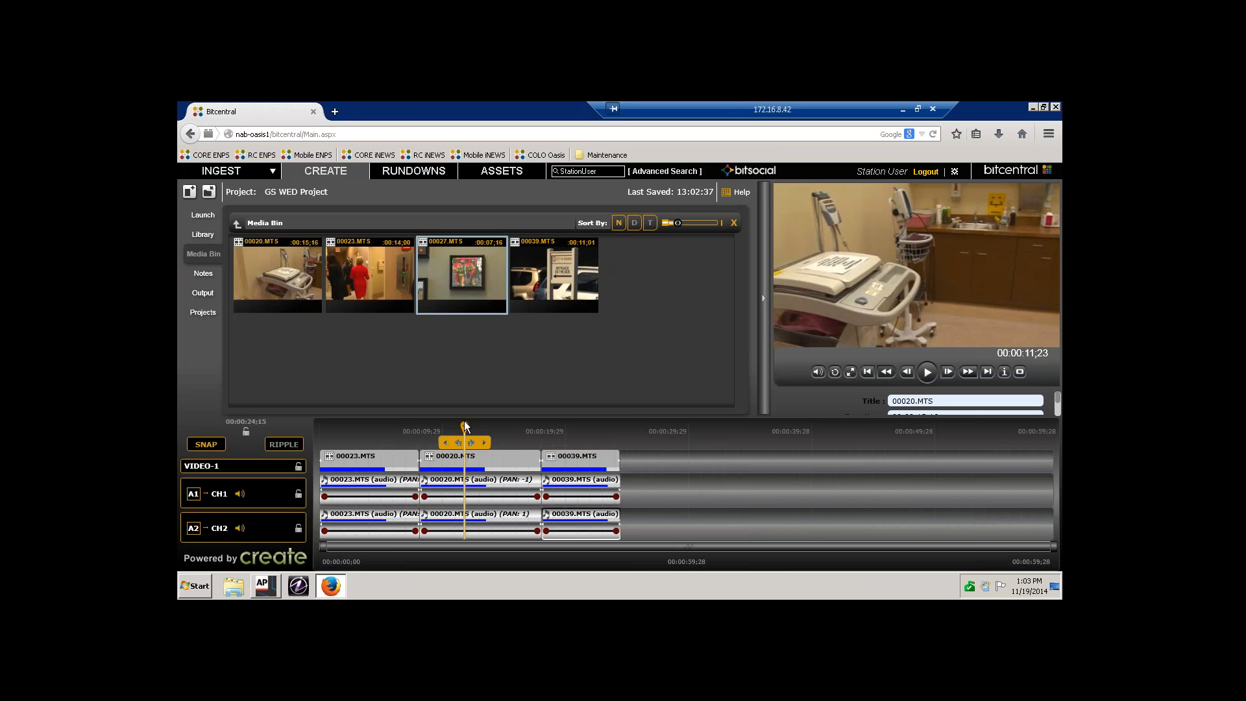
{"action": "left_click_drag", "start_coordinate": [465, 423], "coordinate": [410, 425]}
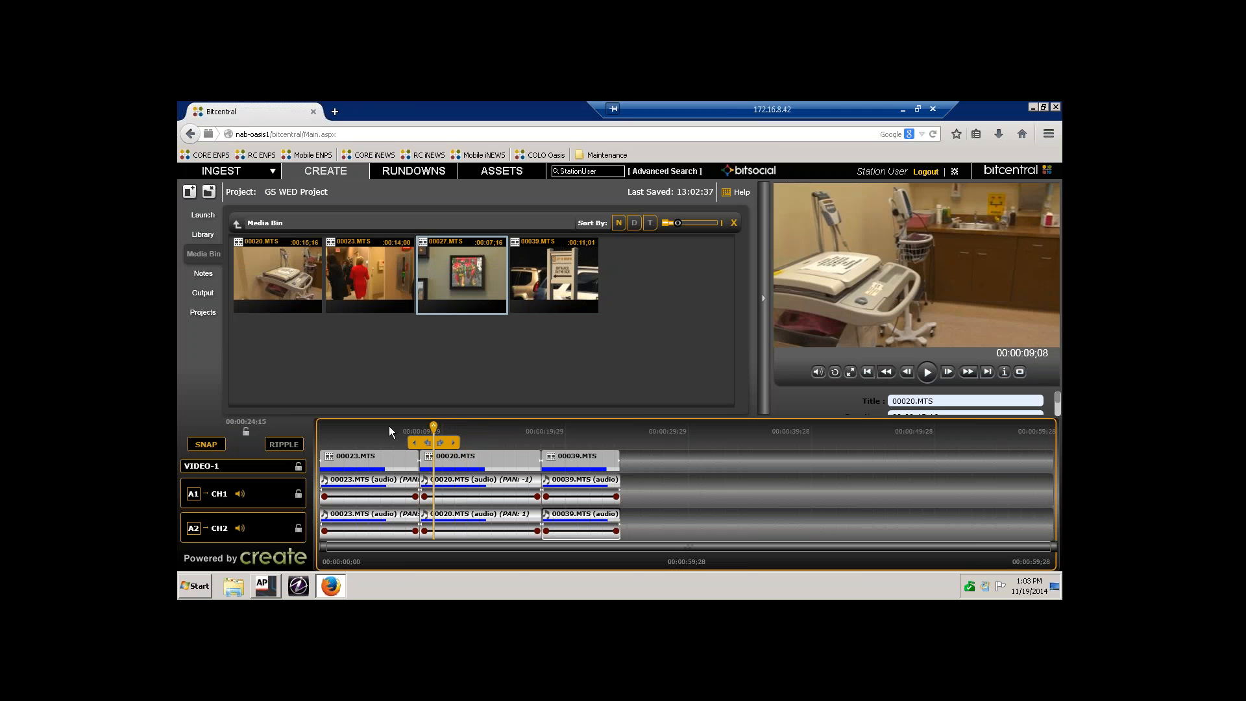
{"action": "left_click", "coordinate": [363, 427]}
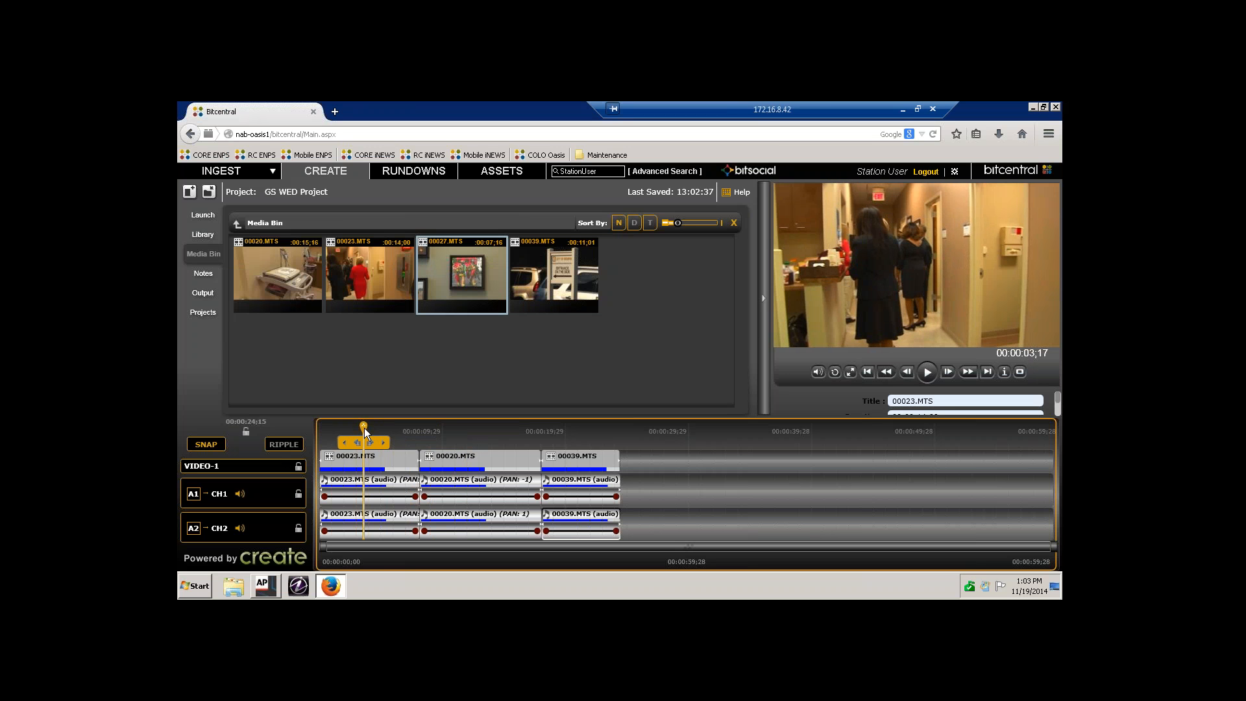
{"action": "key", "text": "space"}
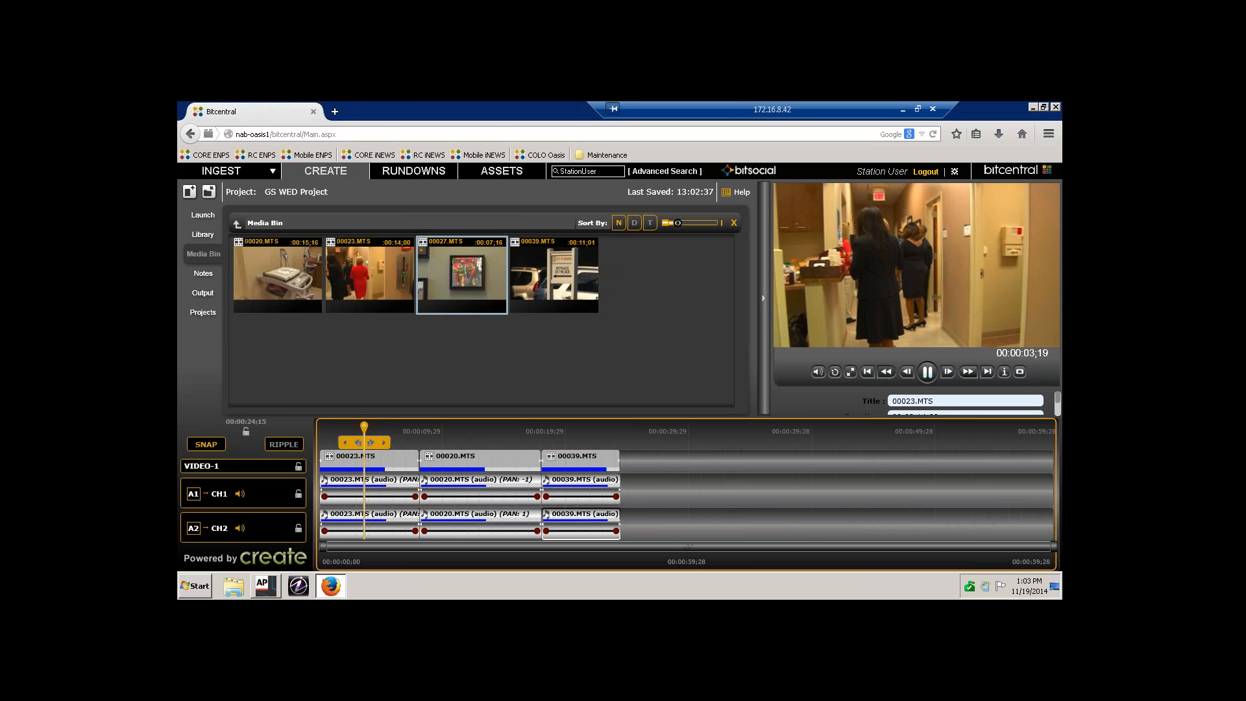
{"action": "key", "text": "space"}
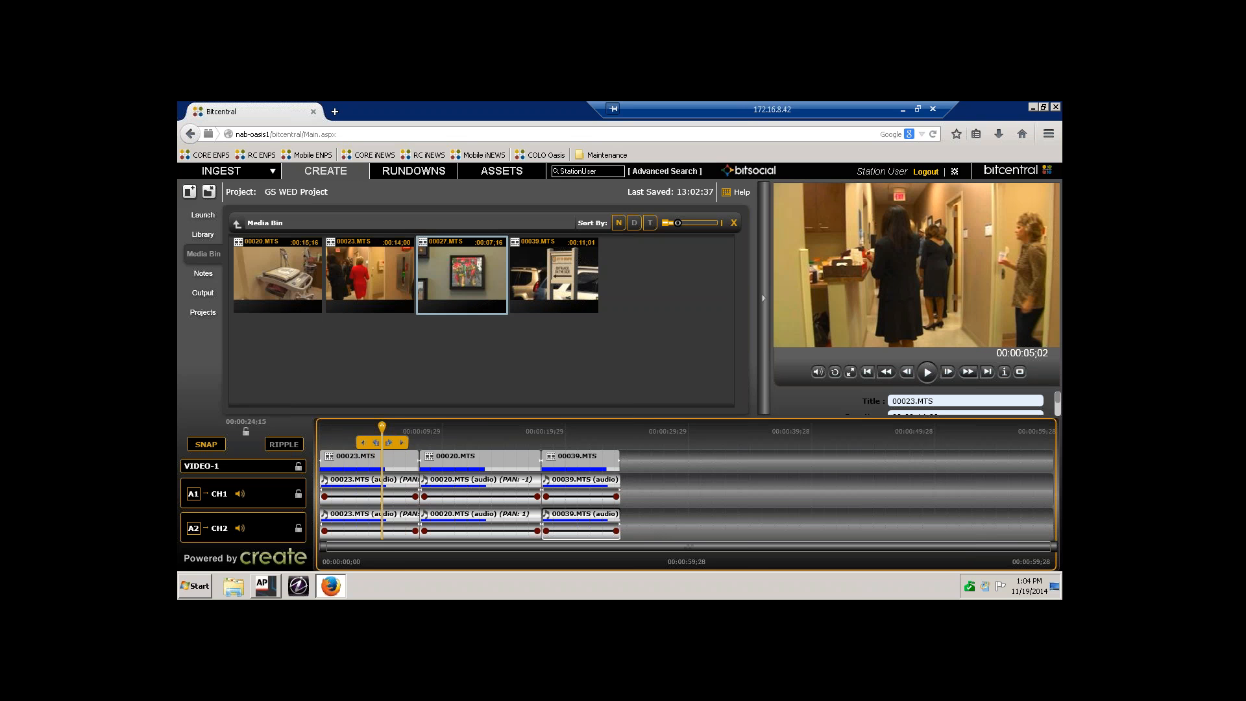
- Output the edited project to the rundown story NEW CARE FACILITY-VO in Evening News
{"action": "left_click", "coordinate": [202, 293]}
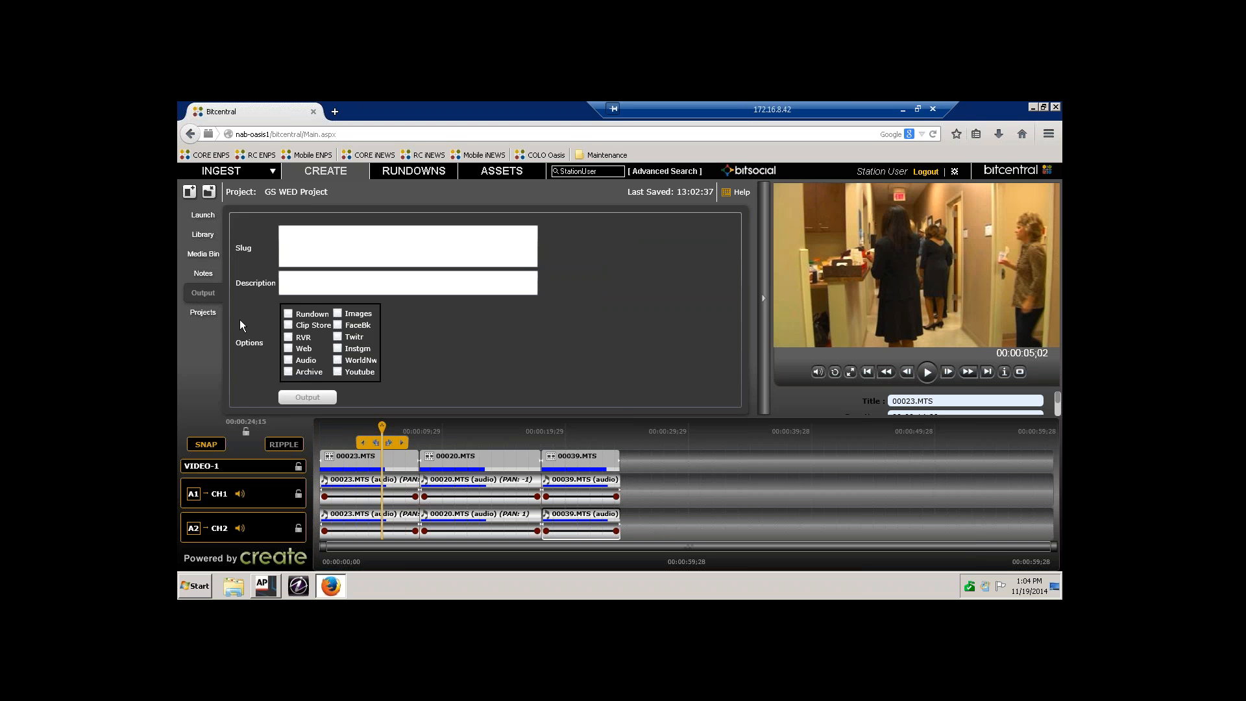
{"action": "left_click", "coordinate": [288, 313]}
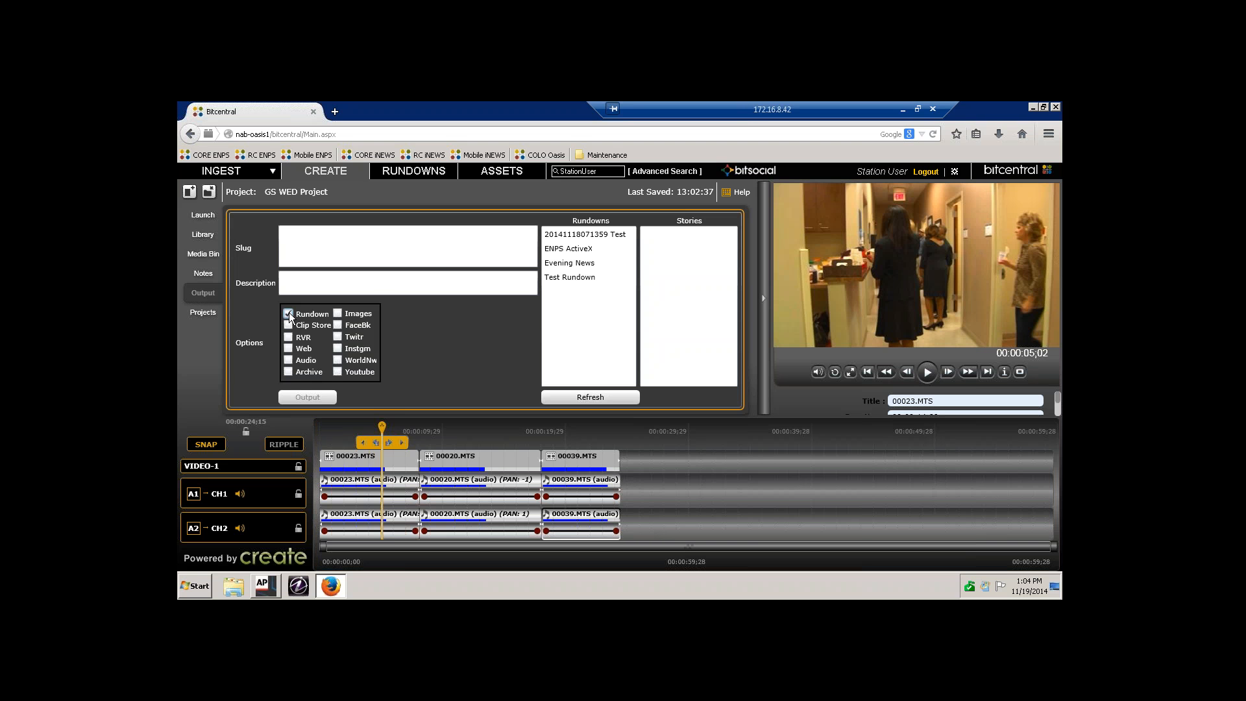
{"action": "left_click", "coordinate": [556, 263]}
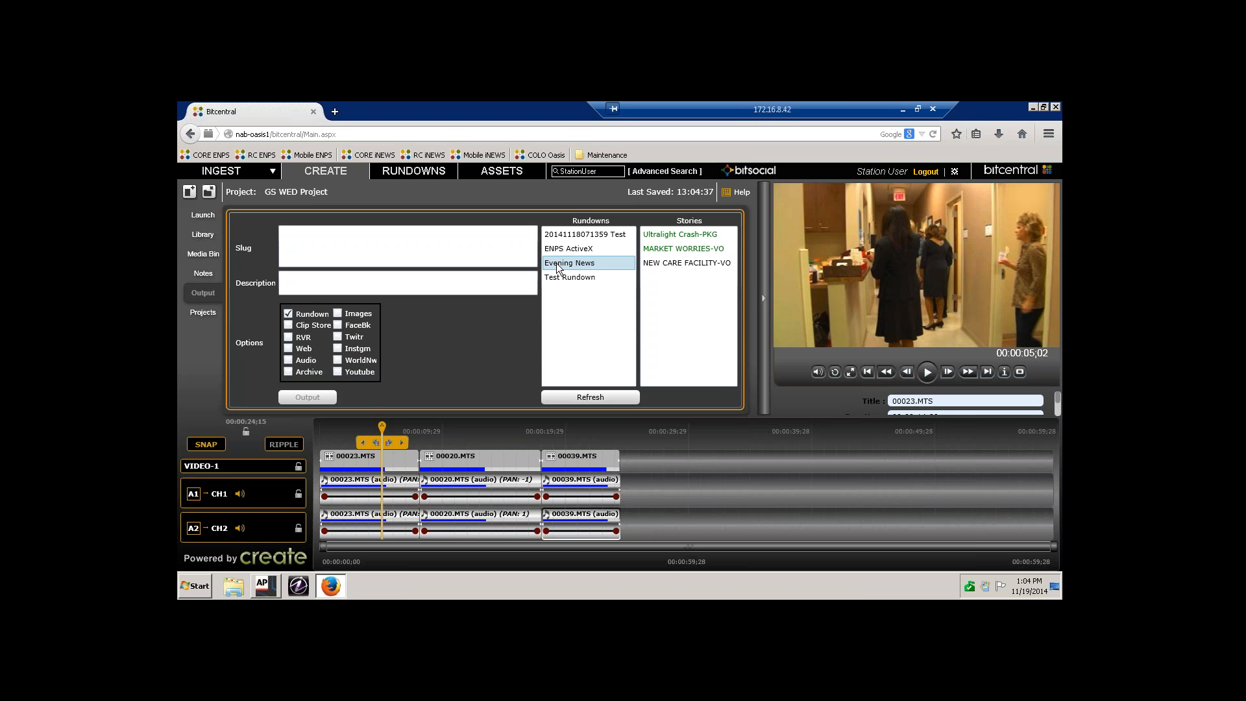
{"action": "left_click", "coordinate": [669, 263]}
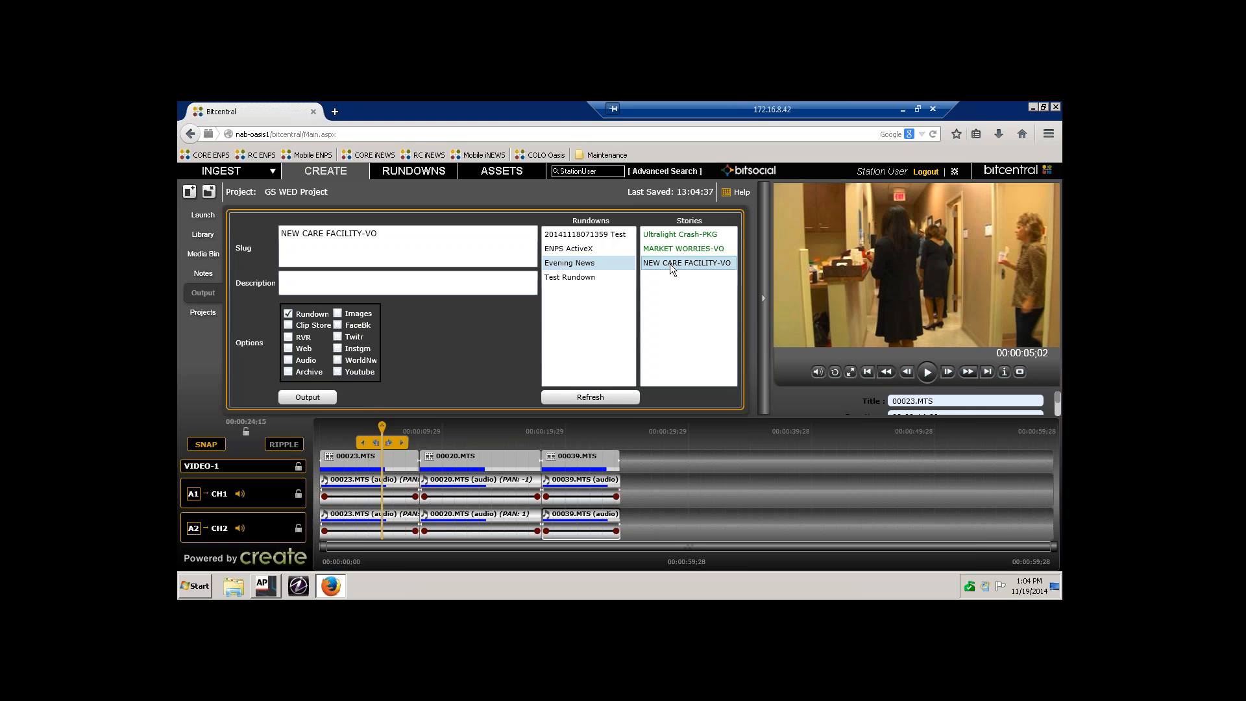
{"action": "left_click", "coordinate": [307, 397]}
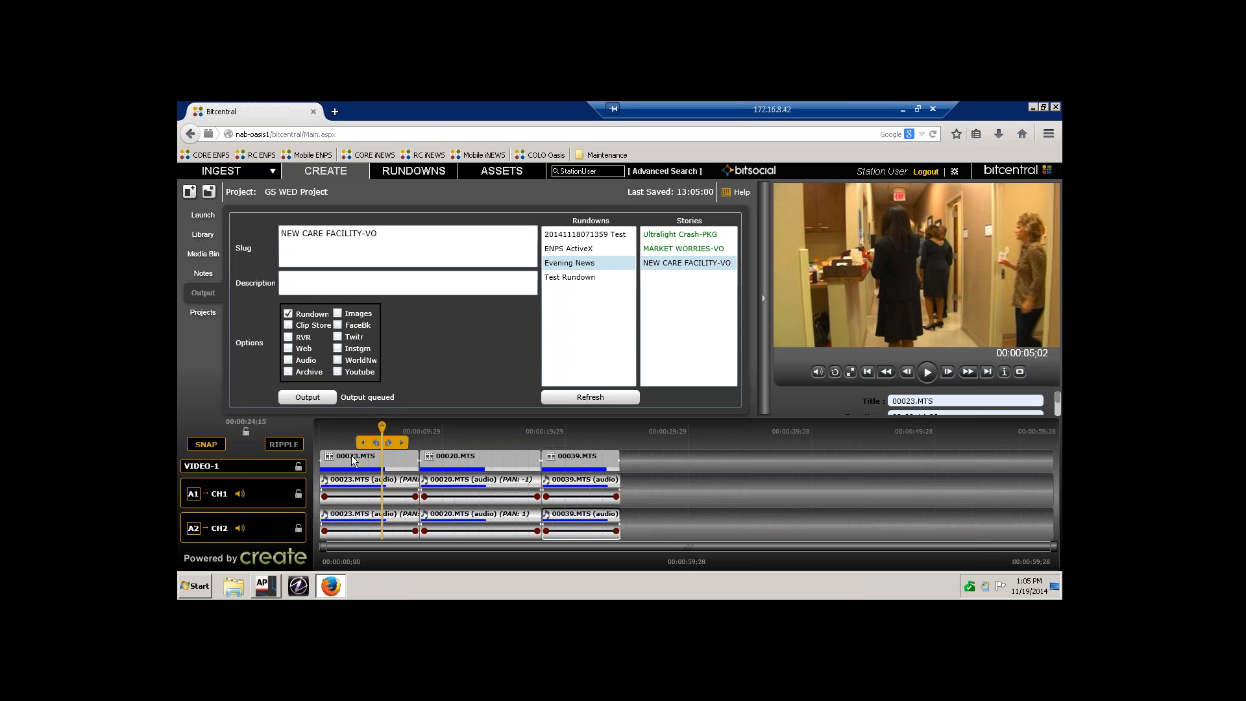
- Return to AP ENPS, open the NEW CARE FACILITY story, and examine its linked clip's details before closing both
{"action": "left_click", "coordinate": [265, 587]}
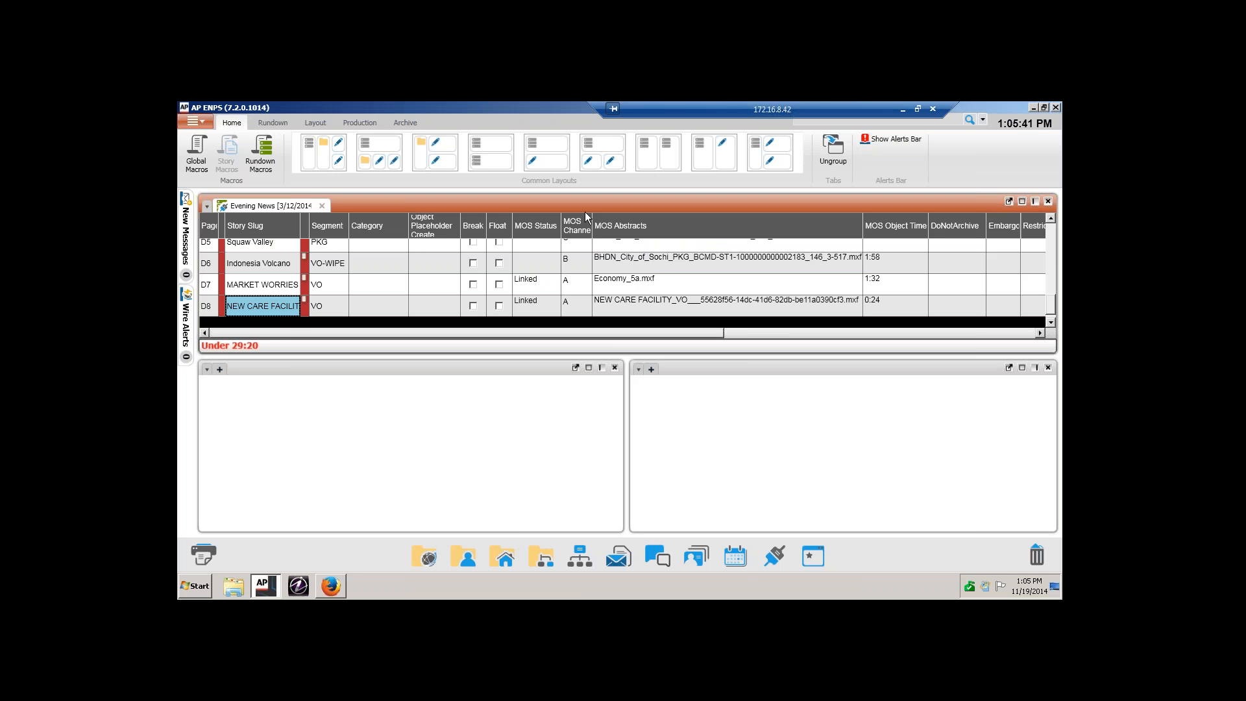
{"action": "left_click", "coordinate": [232, 310]}
{"action": "left_click", "coordinate": [247, 289]}
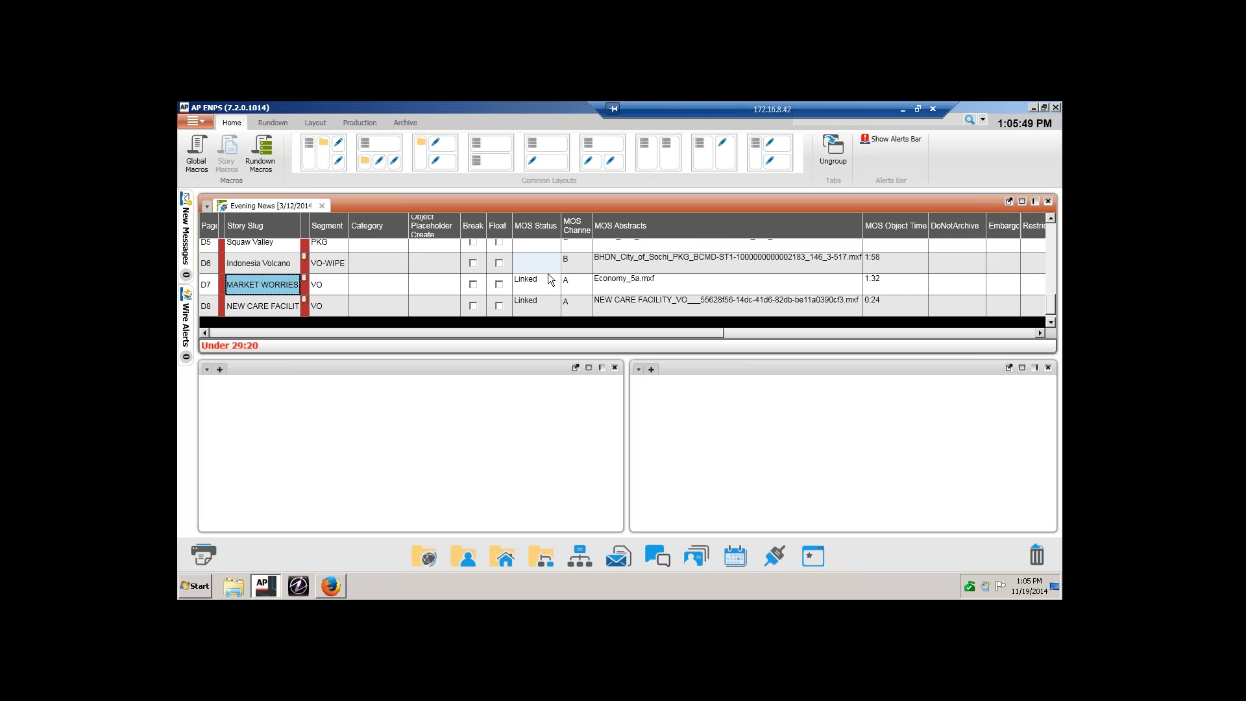
{"action": "double_click", "coordinate": [268, 310]}
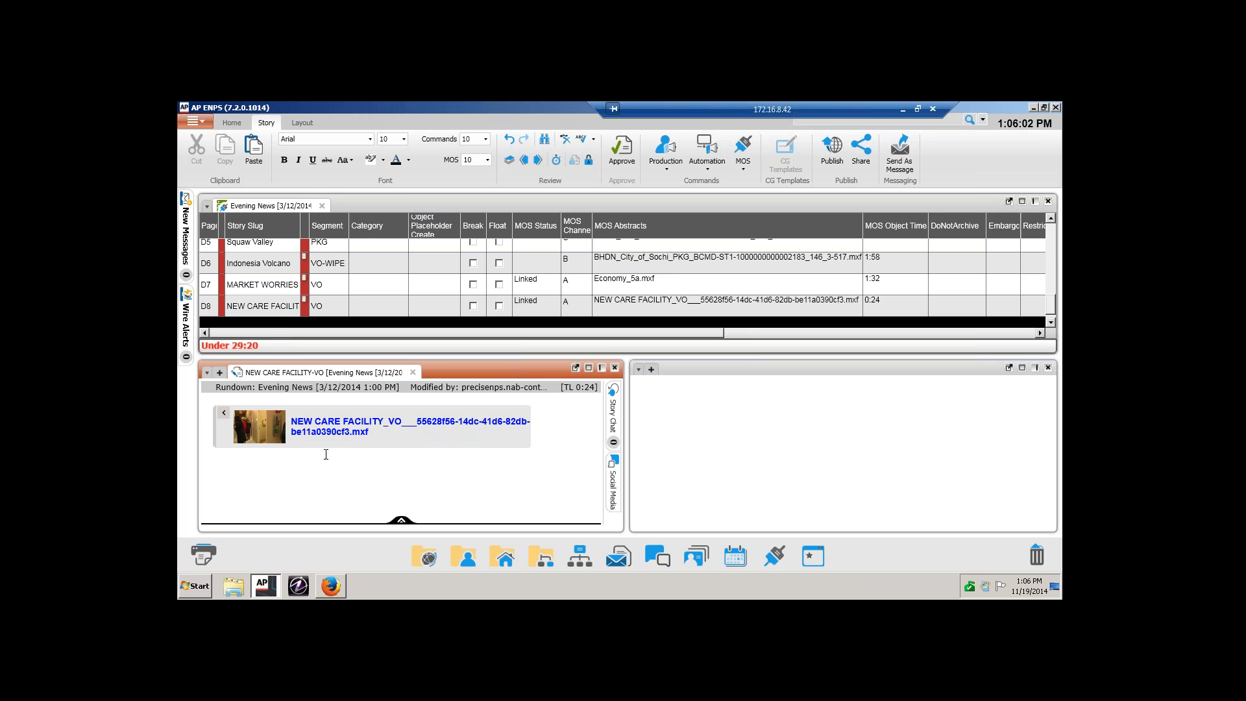
{"action": "left_click", "coordinate": [356, 425]}
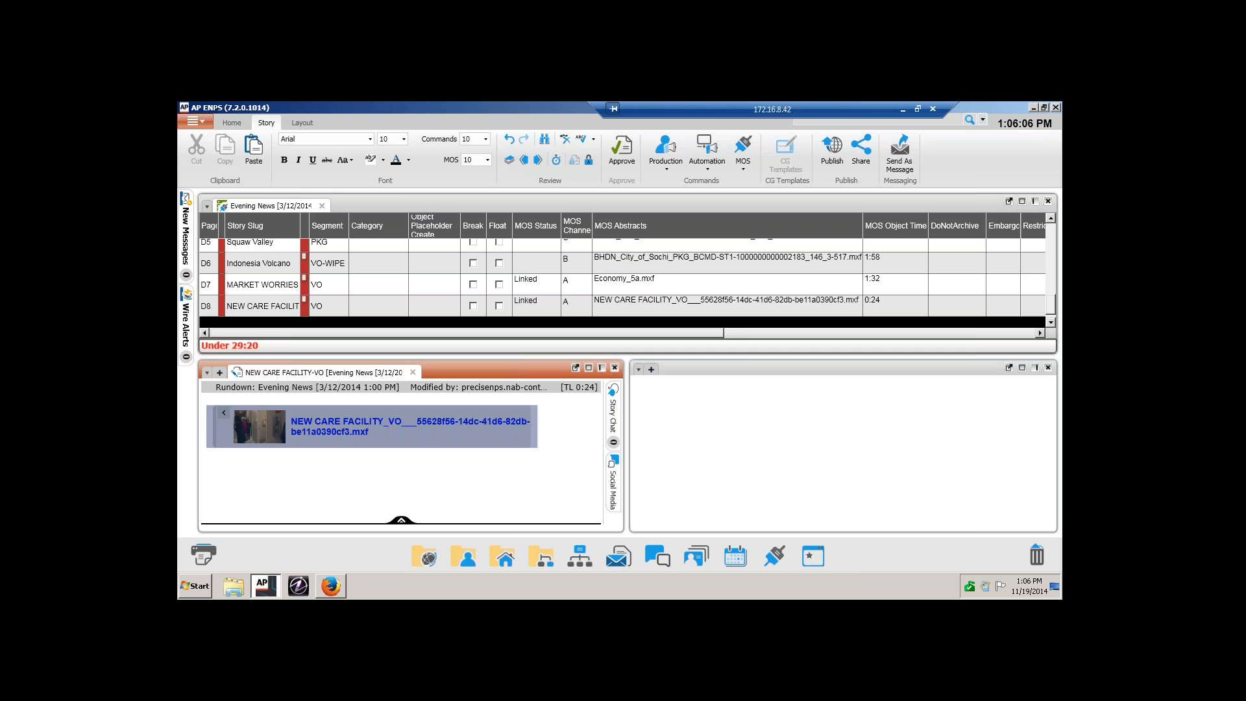
{"action": "double_click", "coordinate": [352, 423]}
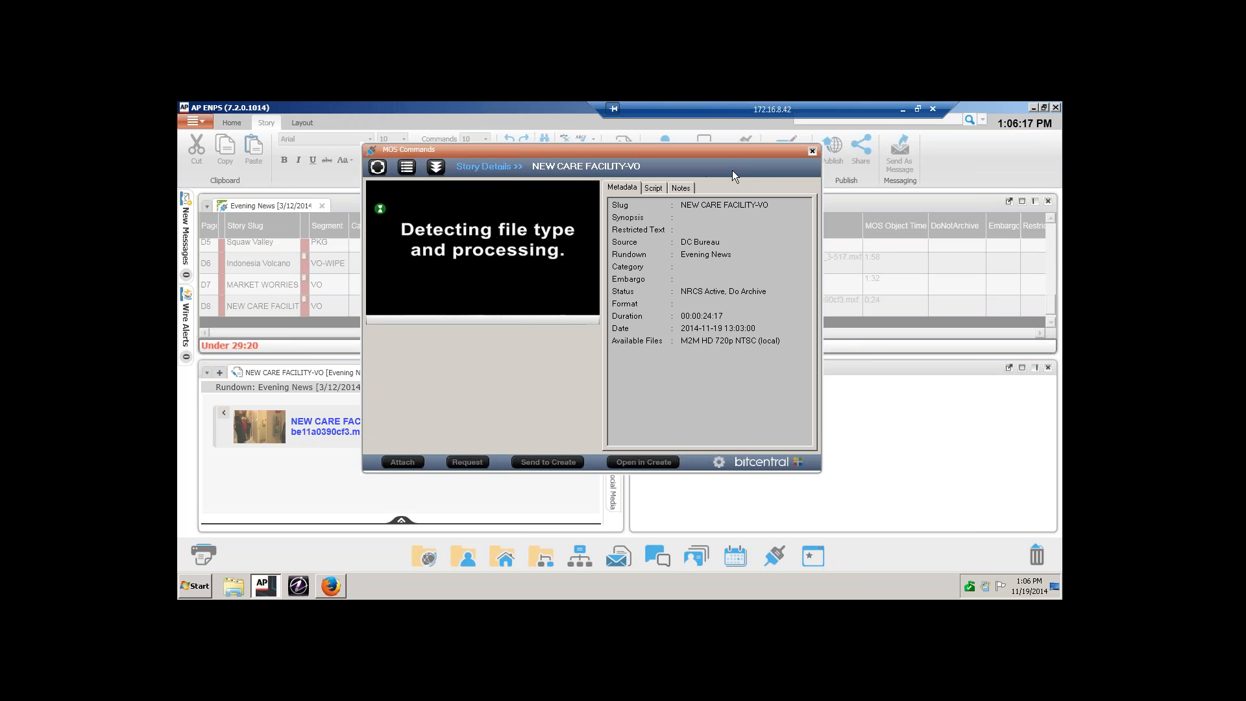
{"action": "left_click", "coordinate": [812, 150]}
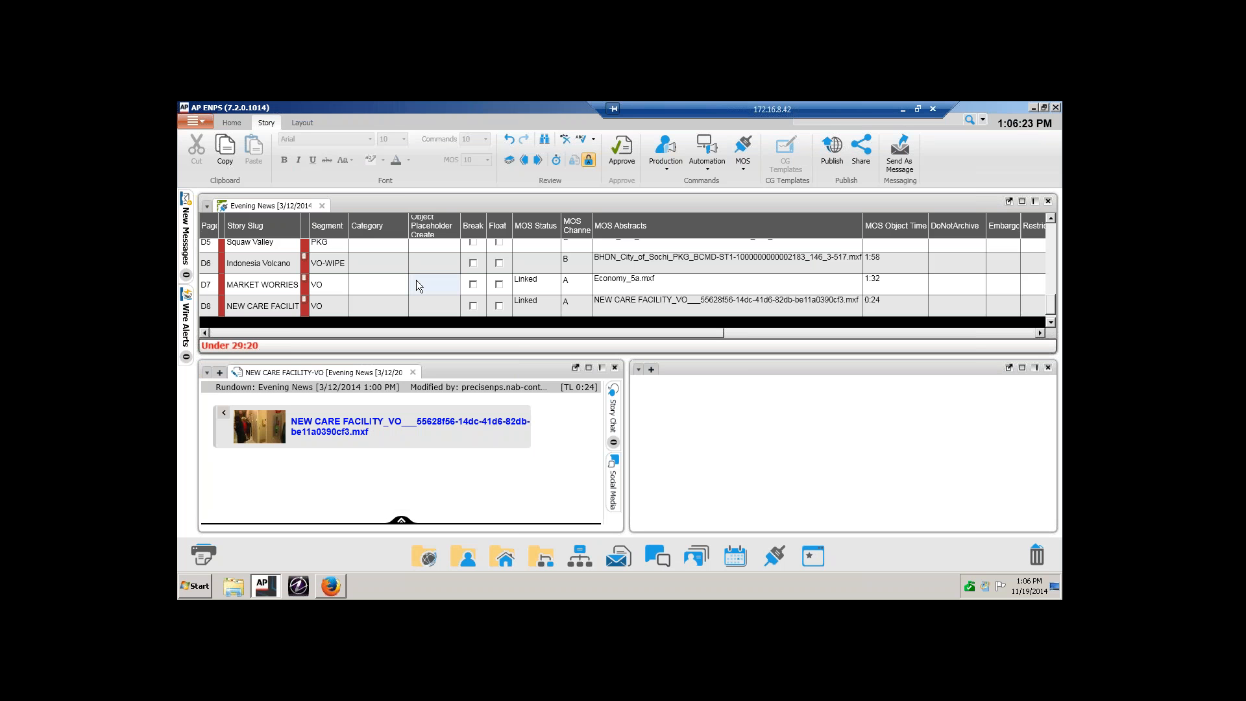
{"action": "left_click", "coordinate": [614, 368]}
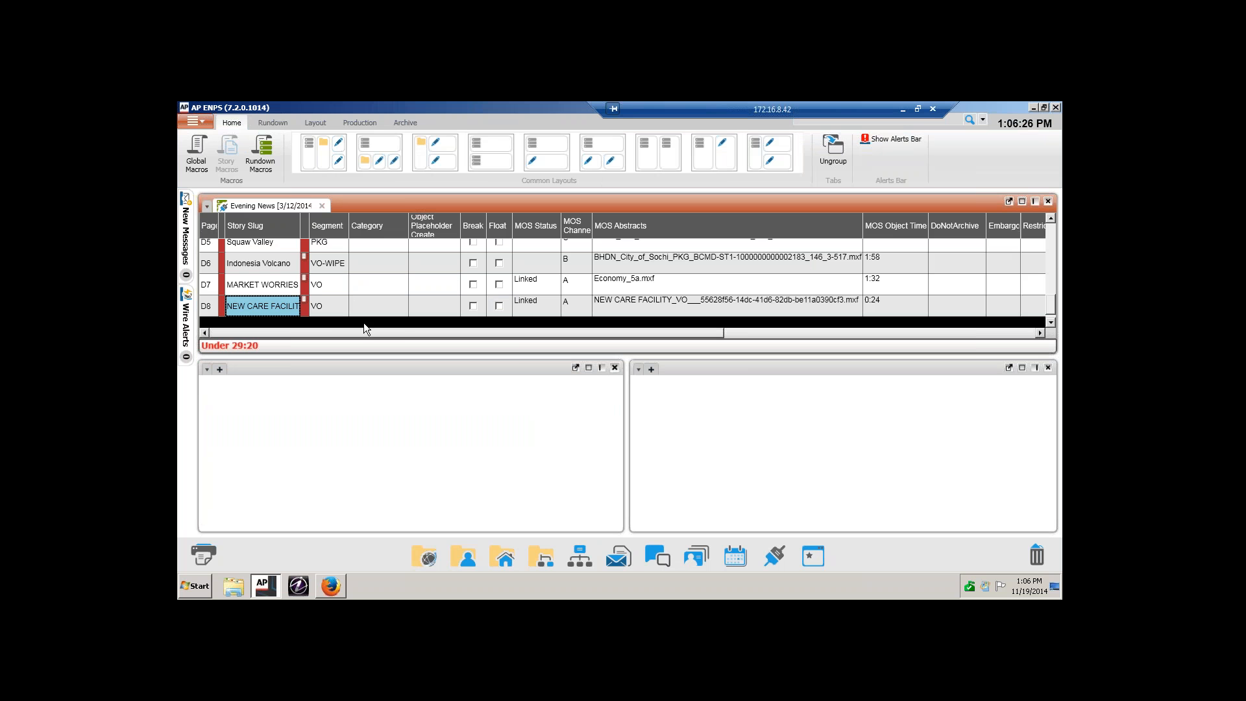
- Open the MARKET WORRIES story and preview its Economy_5a.mxf clip, then close both
{"action": "double_click", "coordinate": [329, 282]}
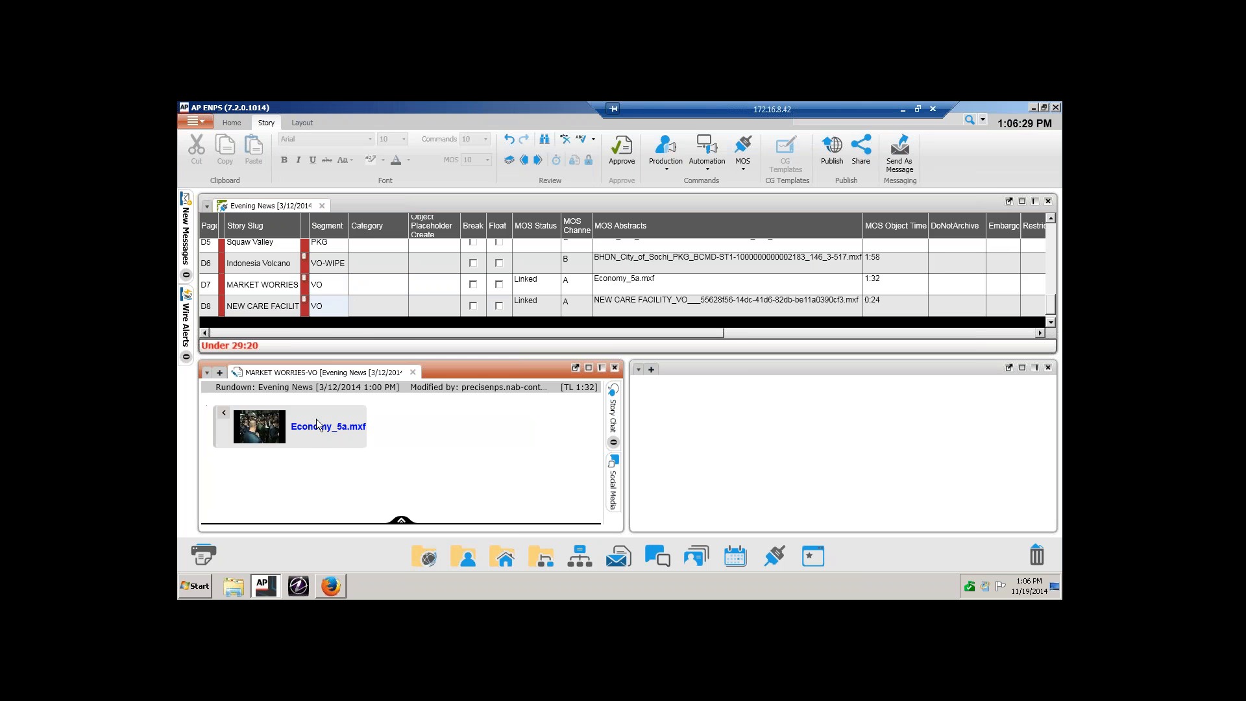
{"action": "double_click", "coordinate": [321, 429]}
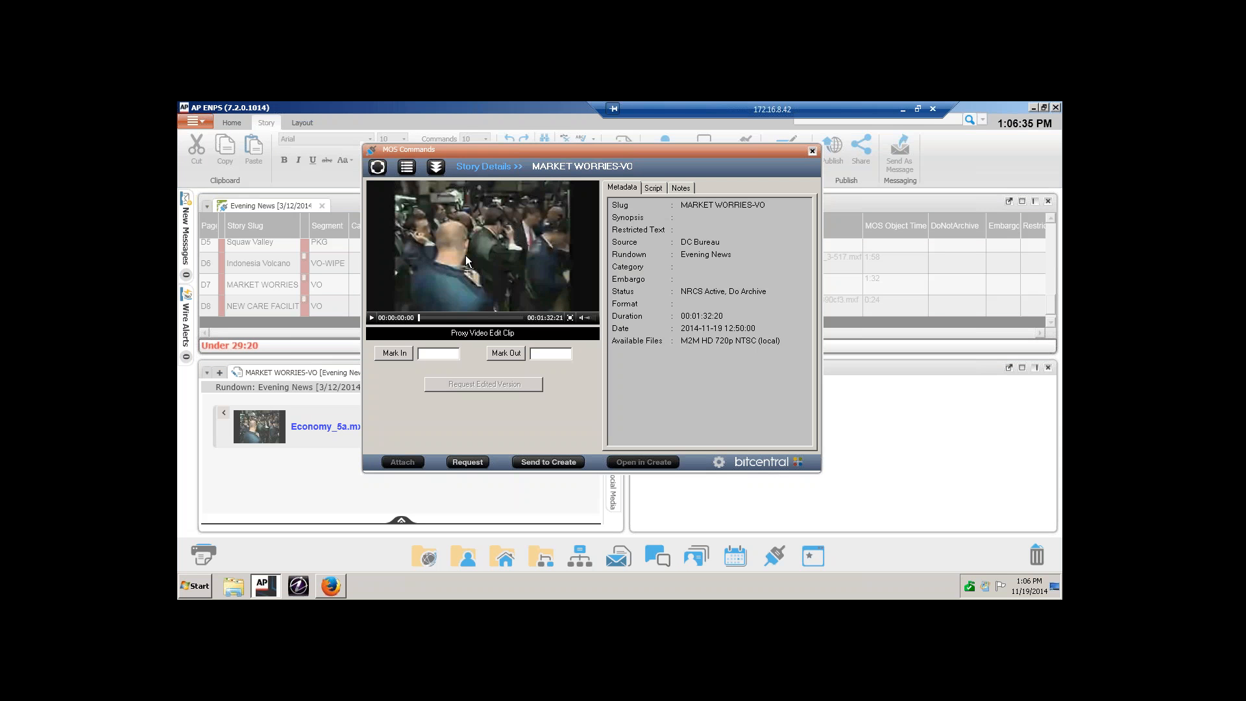
{"action": "left_click", "coordinate": [466, 255]}
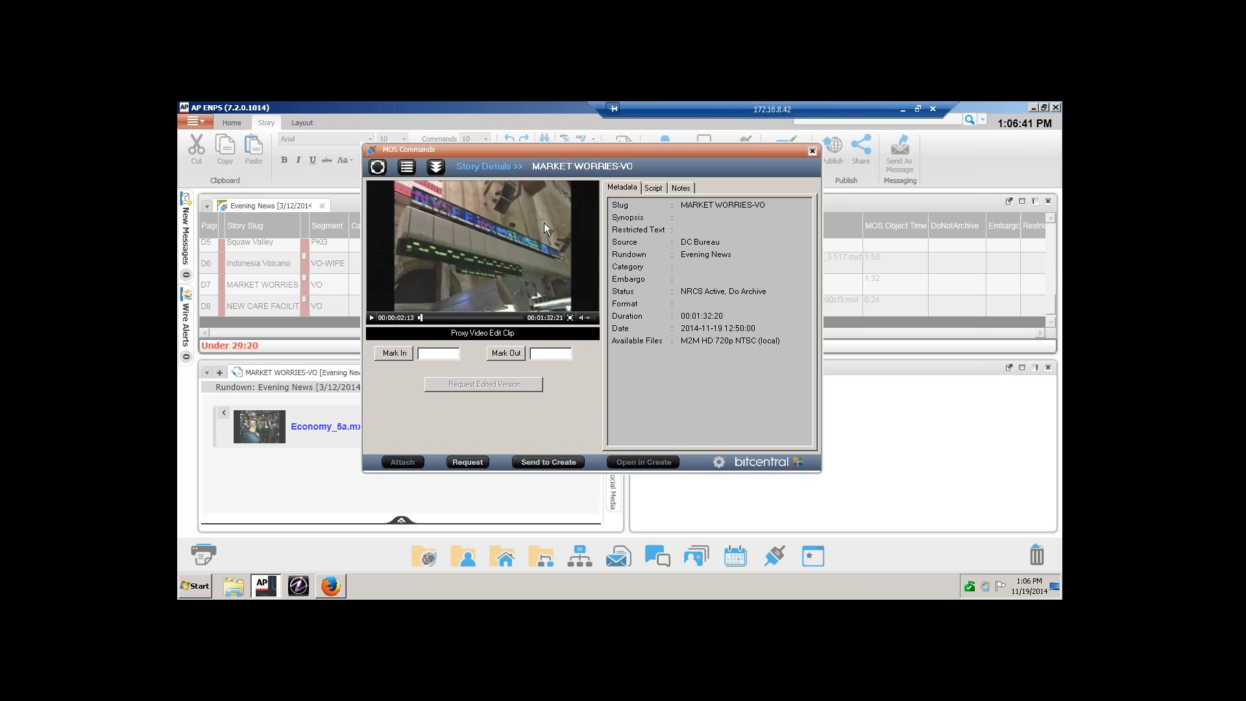
{"action": "left_click", "coordinate": [811, 151]}
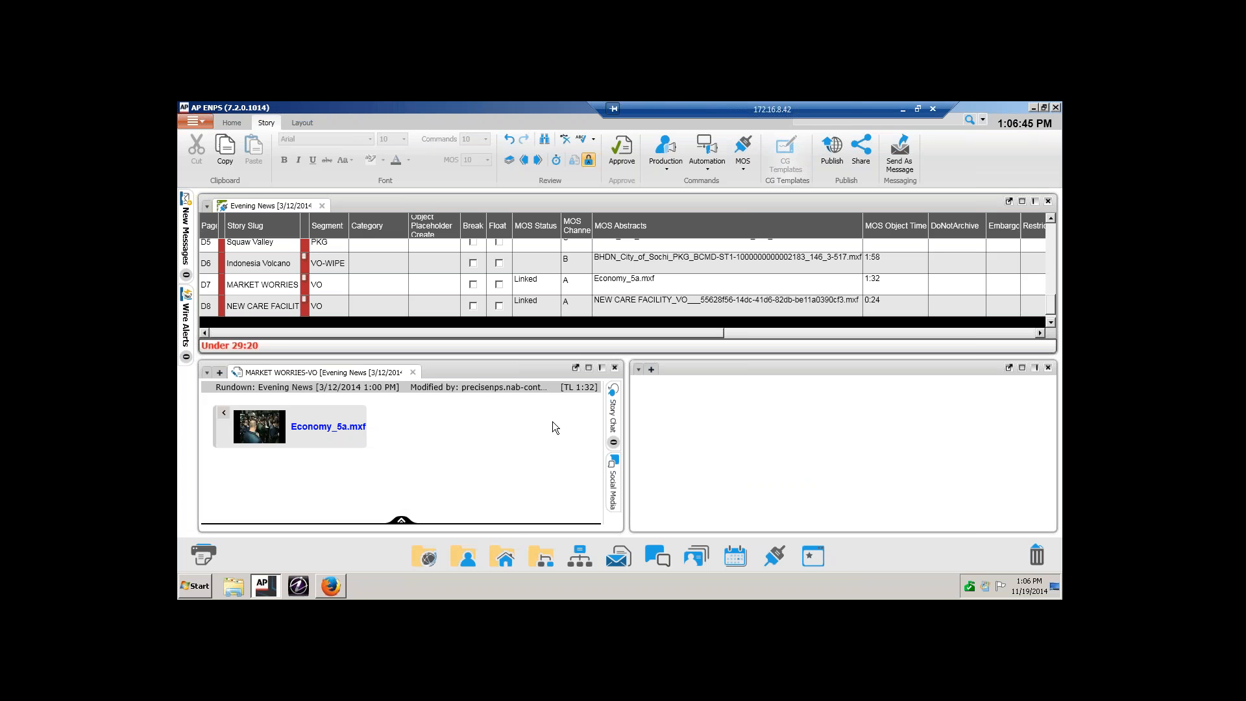
{"action": "left_click", "coordinate": [615, 367]}
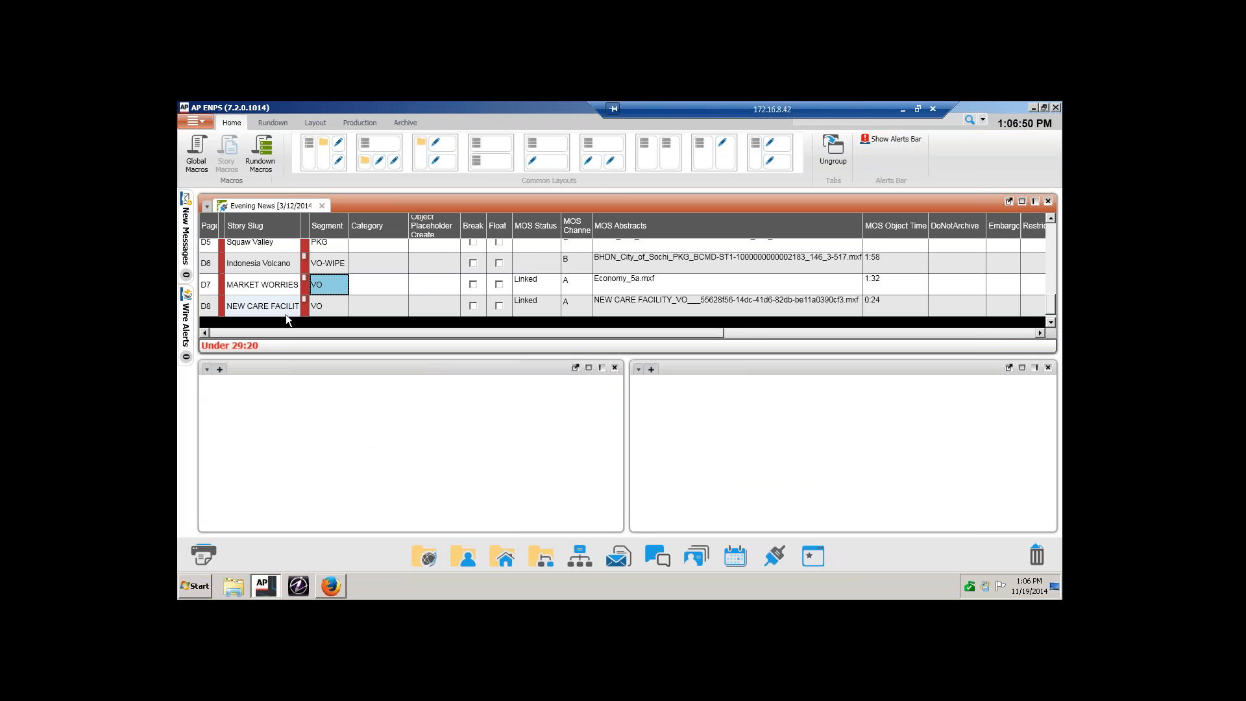
- Reopen the NEW CARE FACILITY story and view its linked clip's preview and metadata, then close the preview
{"action": "double_click", "coordinate": [318, 302]}
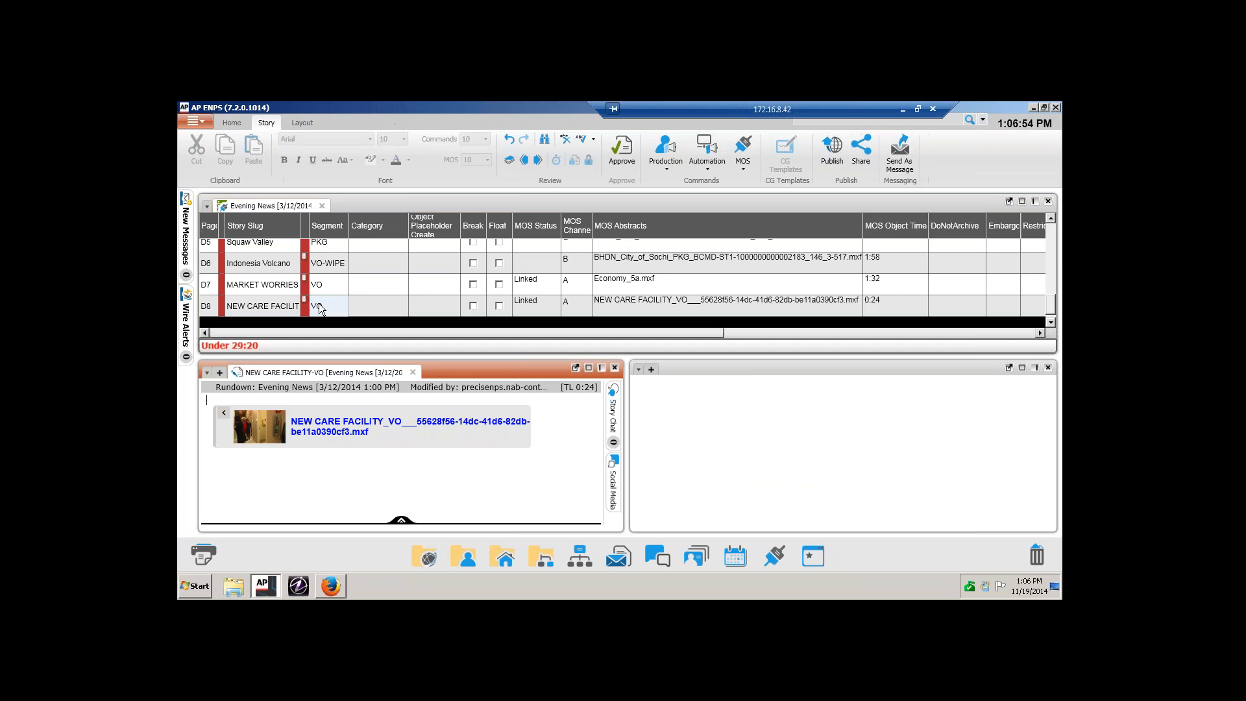
{"action": "double_click", "coordinate": [334, 423]}
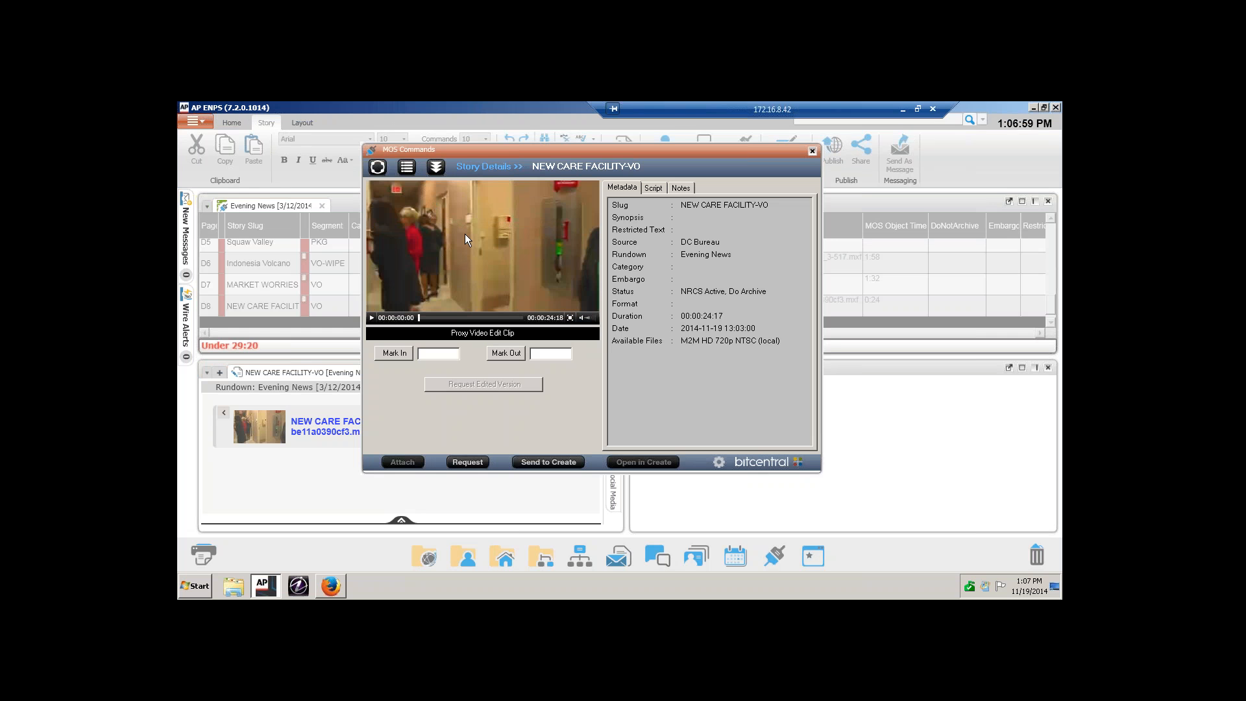
{"action": "left_click", "coordinate": [812, 150]}
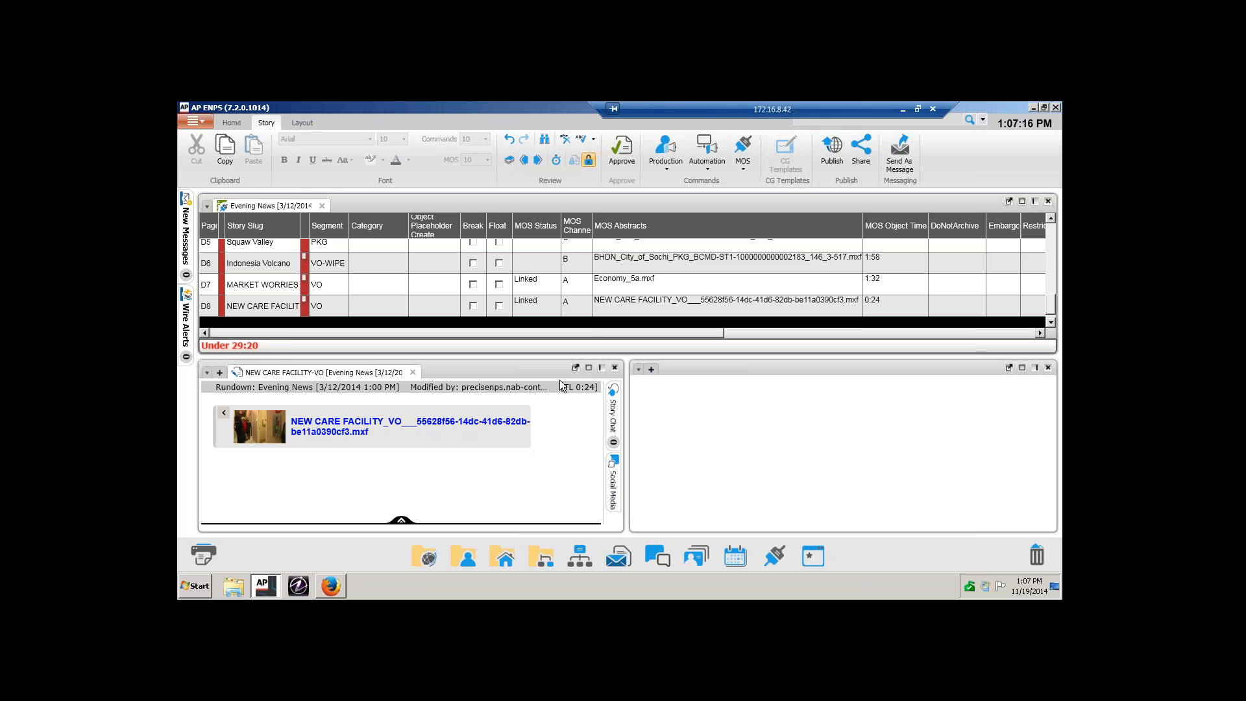